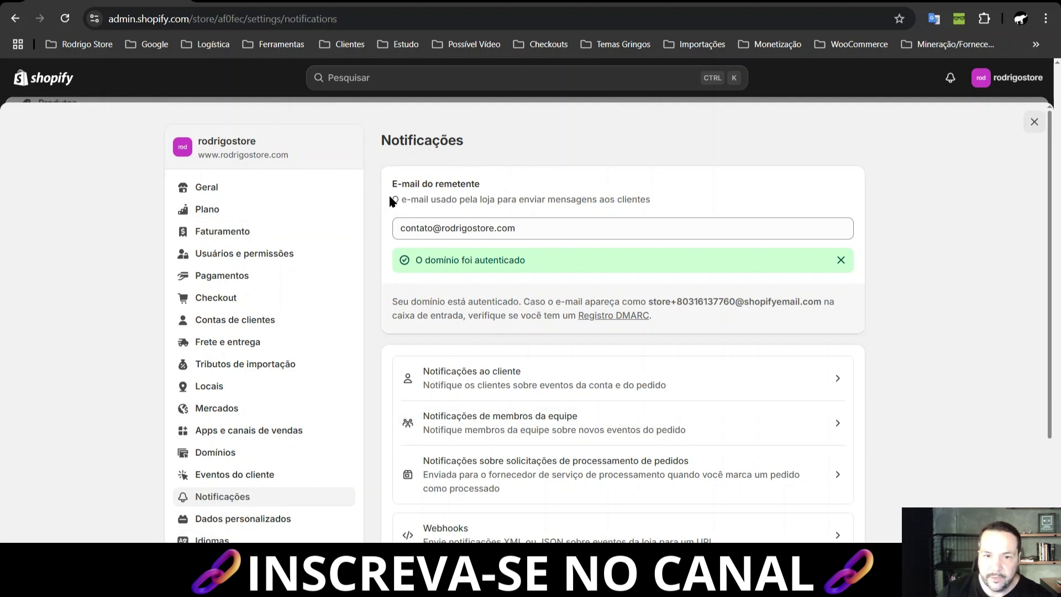
# - Read the sender e-mail description and domain authentication note in the Shopify notification settings, and open the linked DMARC record help article
pyautogui.moveTo(390, 200); pyautogui.dragTo(648, 200)
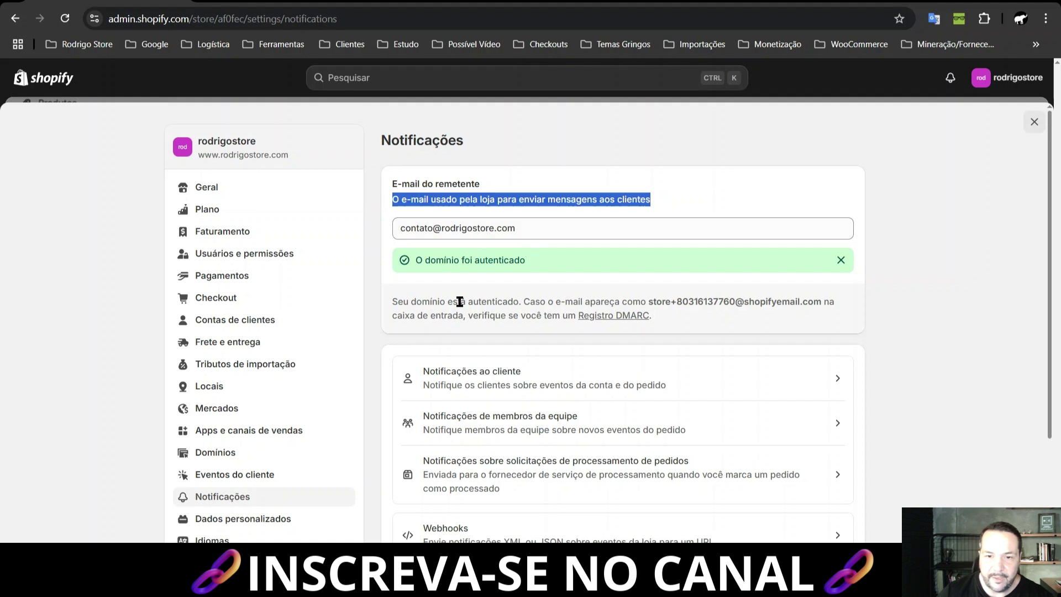
pyautogui.click(391, 304)
pyautogui.moveTo(391, 304); pyautogui.dragTo(521, 299)
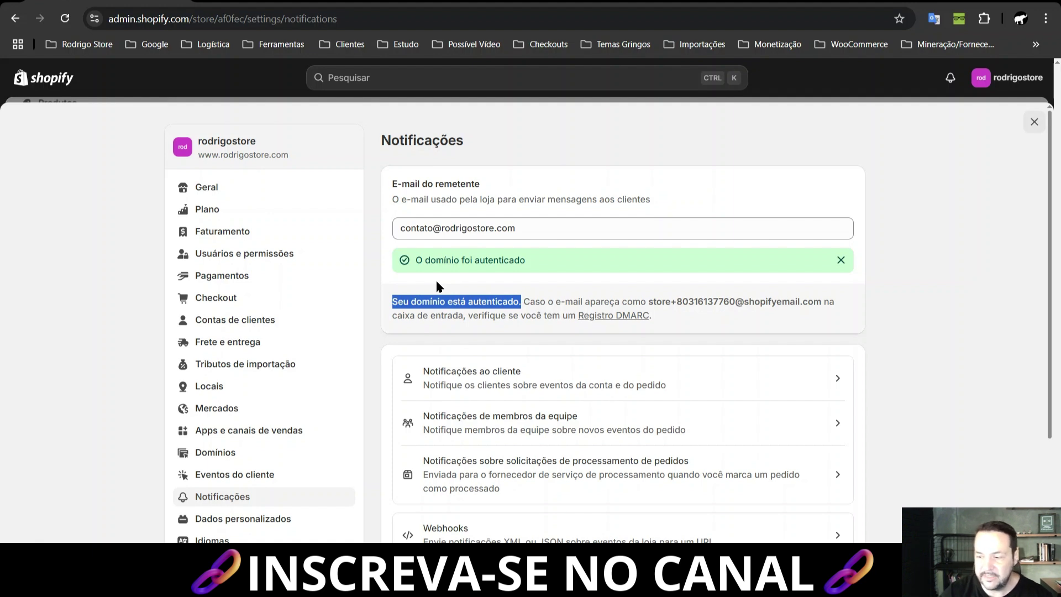
pyautogui.click(526, 299)
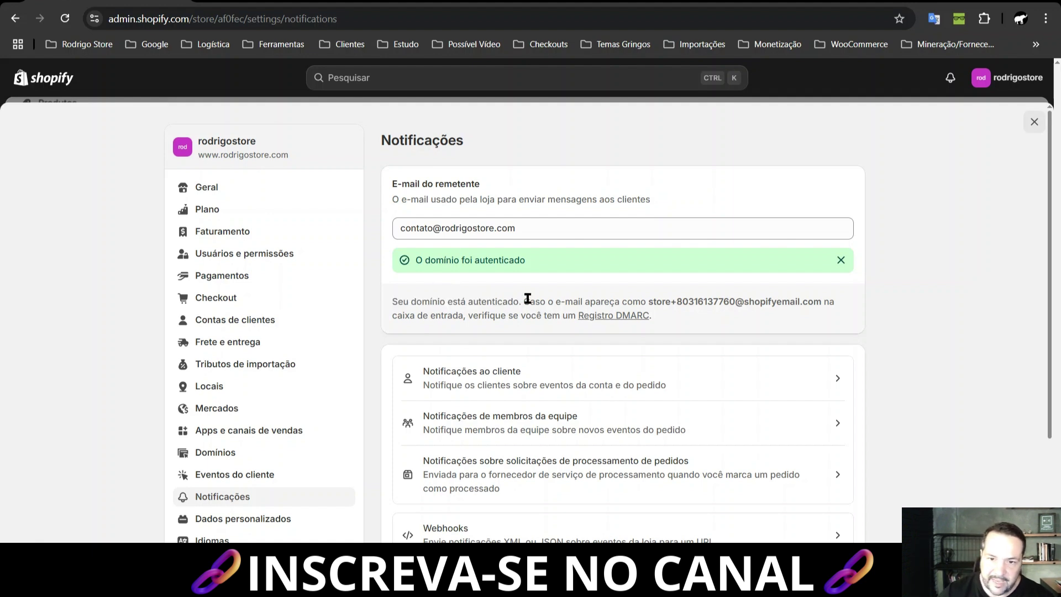
pyautogui.moveTo(527, 299); pyautogui.dragTo(644, 312)
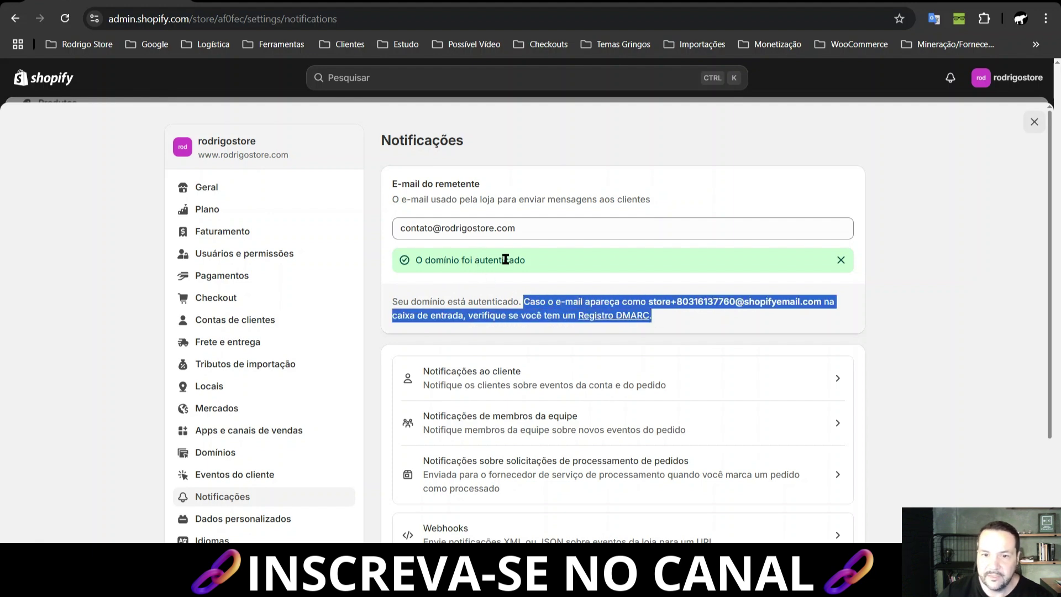
pyautogui.click(393, 301)
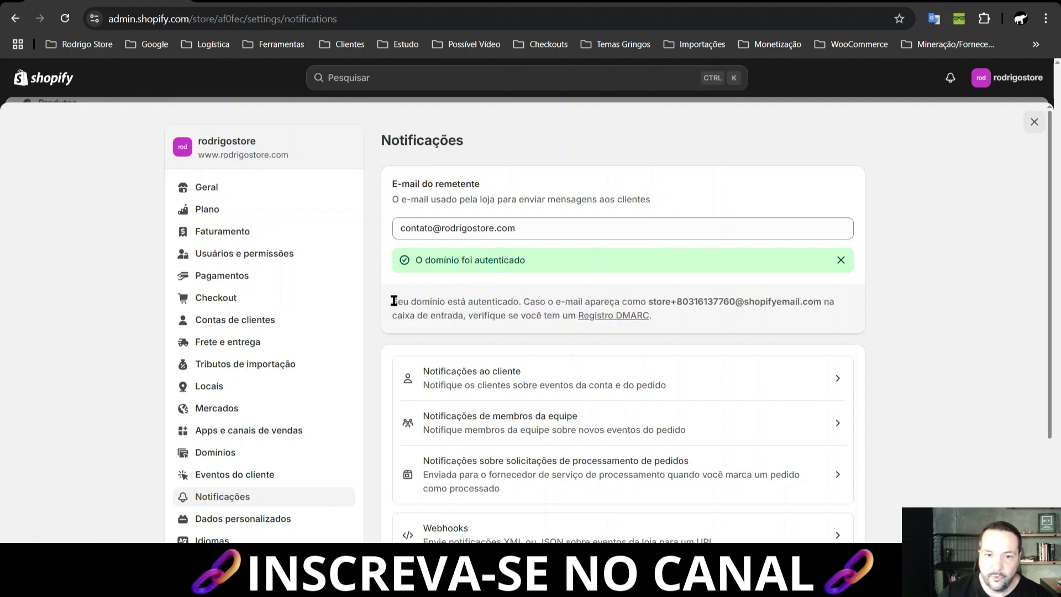
pyautogui.moveTo(393, 302); pyautogui.dragTo(659, 322)
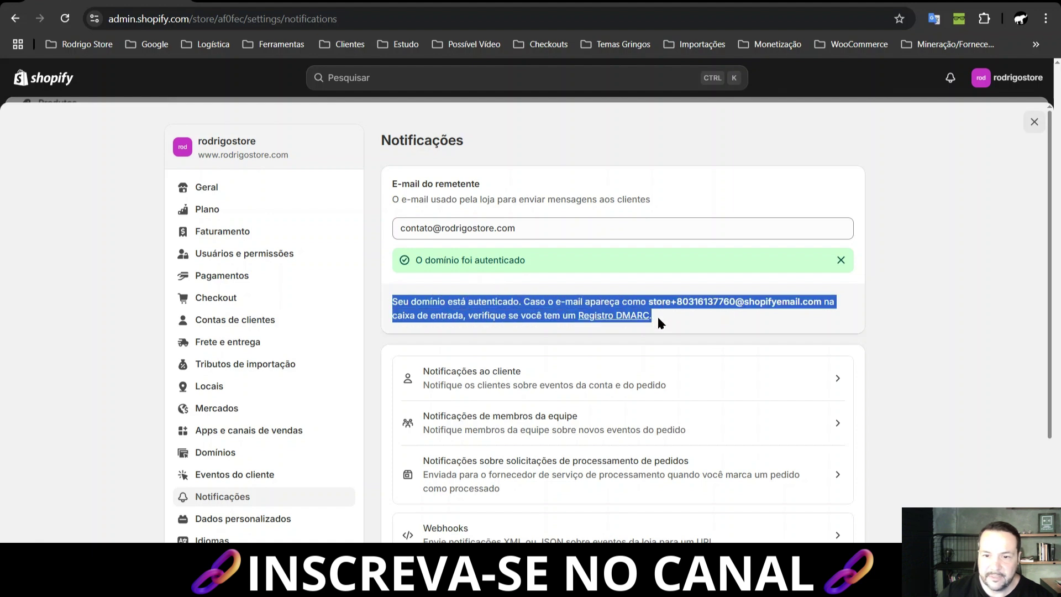
pyautogui.click(623, 283)
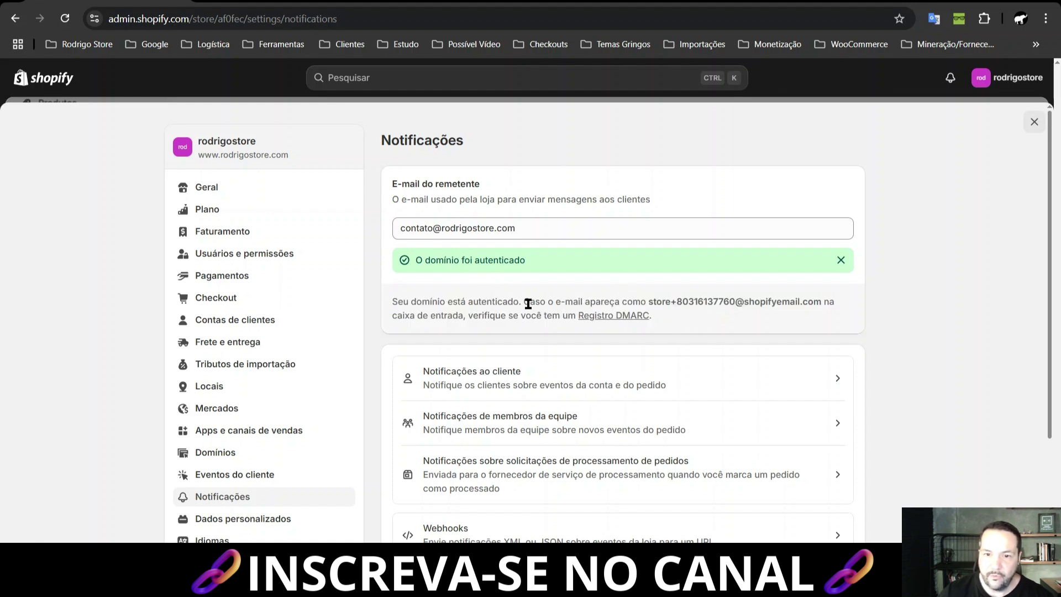
pyautogui.moveTo(649, 302); pyautogui.dragTo(823, 303)
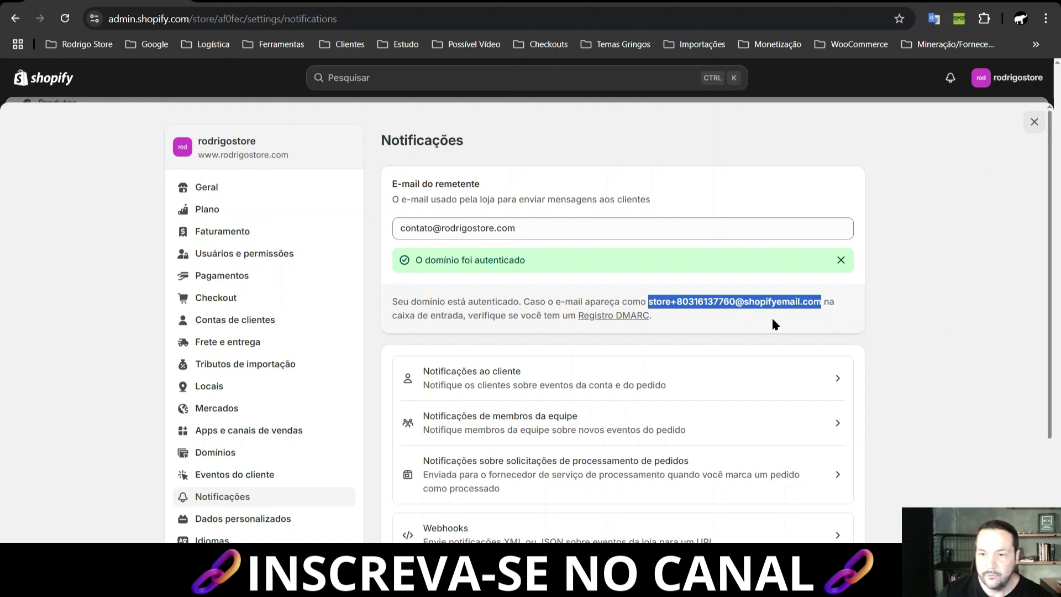
pyautogui.click(718, 324)
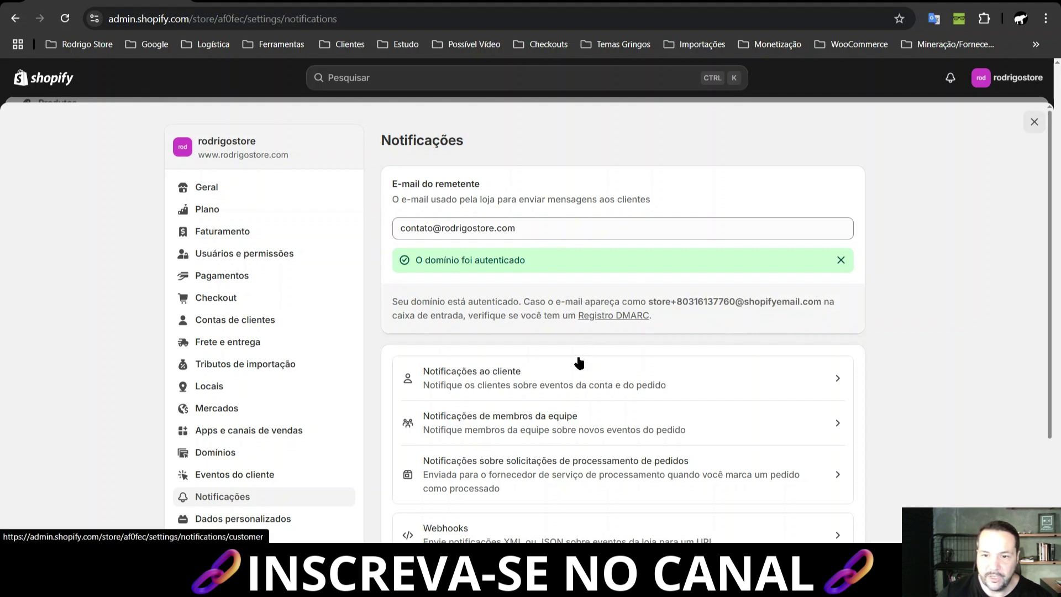
pyautogui.click(609, 316)
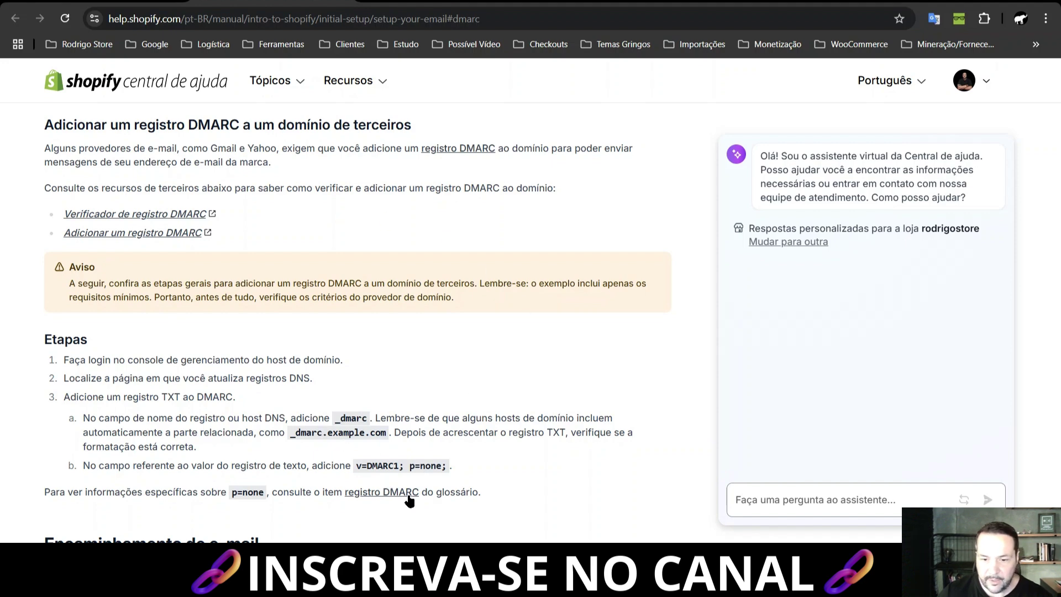
# - Switch to GoDaddy's DNS records for rodrigostore.com and start a new record of type TXT
pyautogui.click(492, 583)
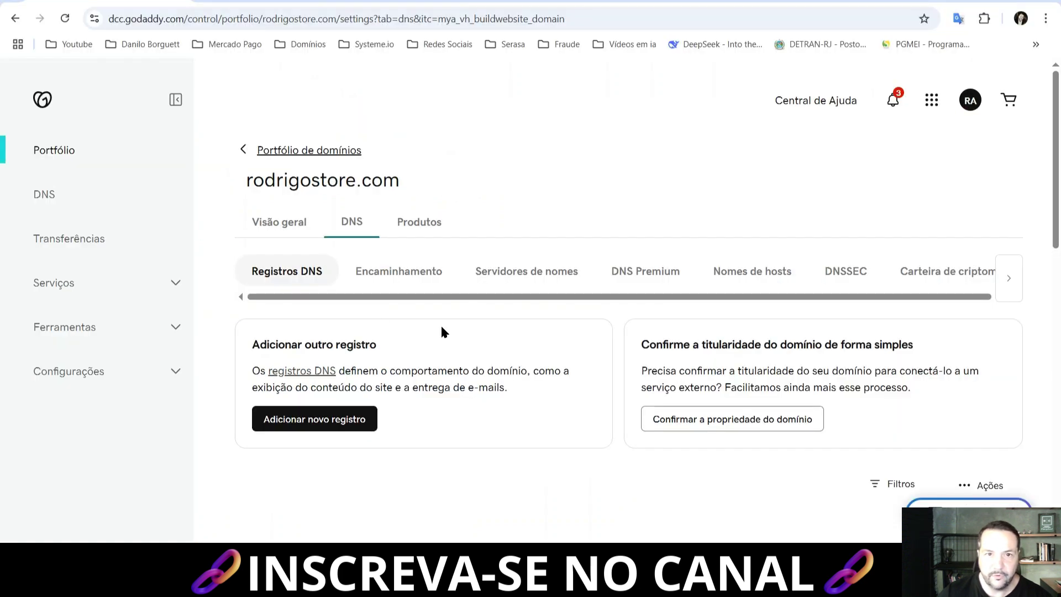
pyautogui.moveTo(246, 179); pyautogui.dragTo(398, 180)
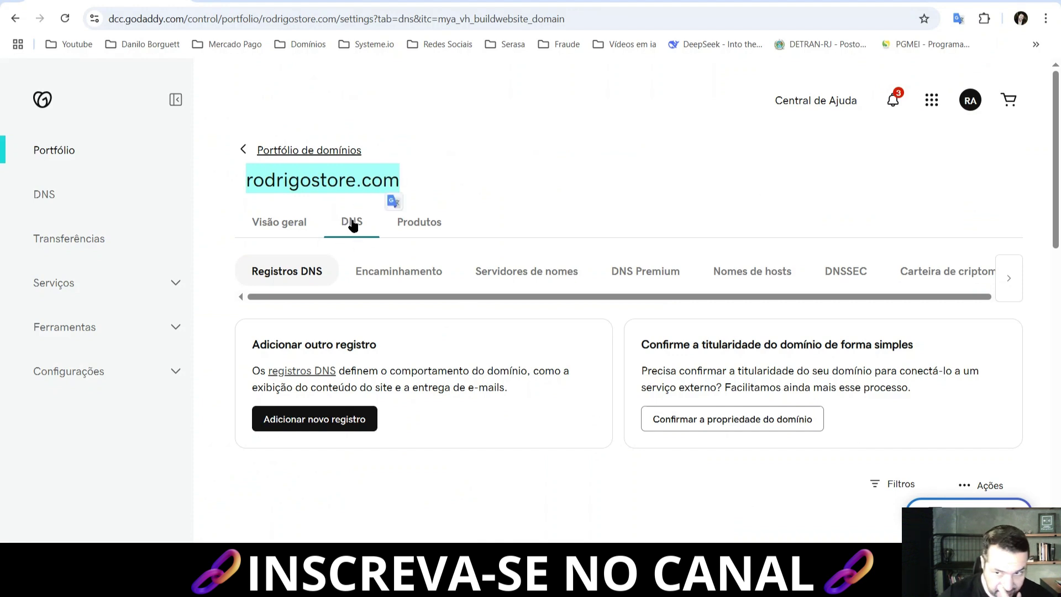
pyautogui.scroll(-7, 329, 424)
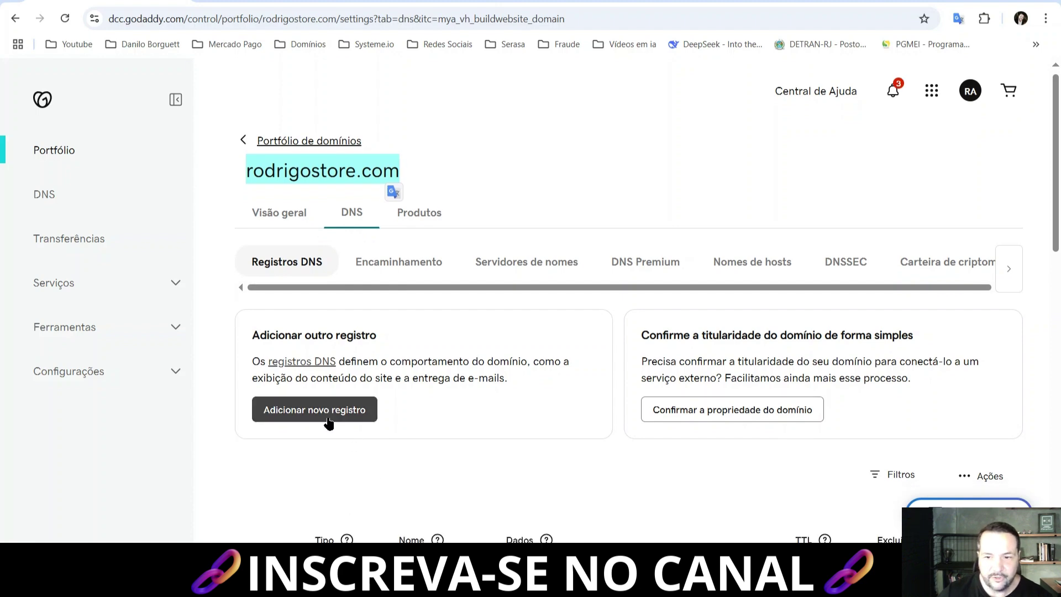
pyautogui.scroll(5, 325, 367)
pyautogui.click(325, 287)
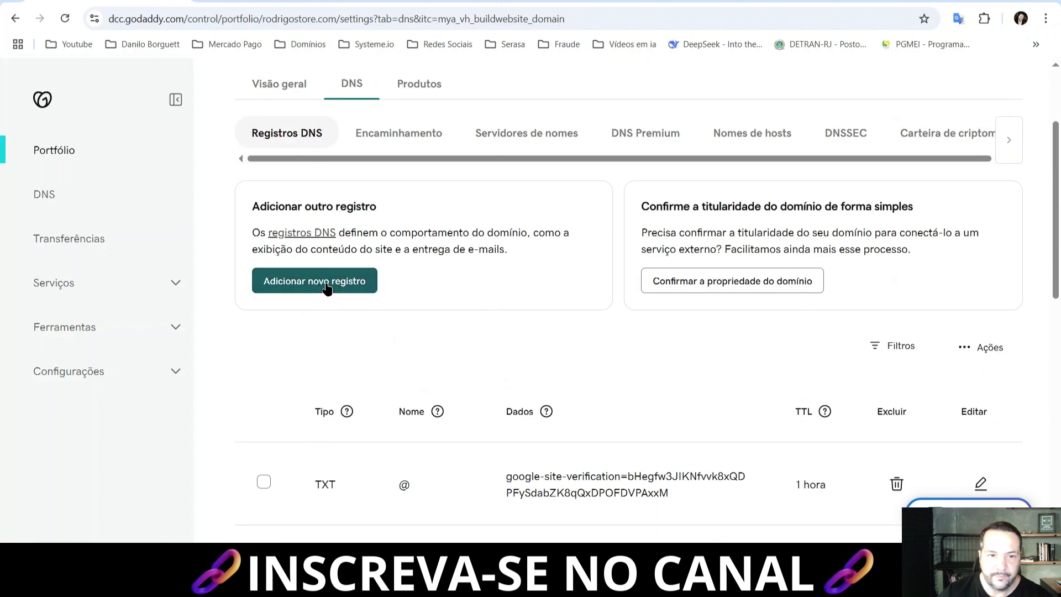
pyautogui.click(346, 429)
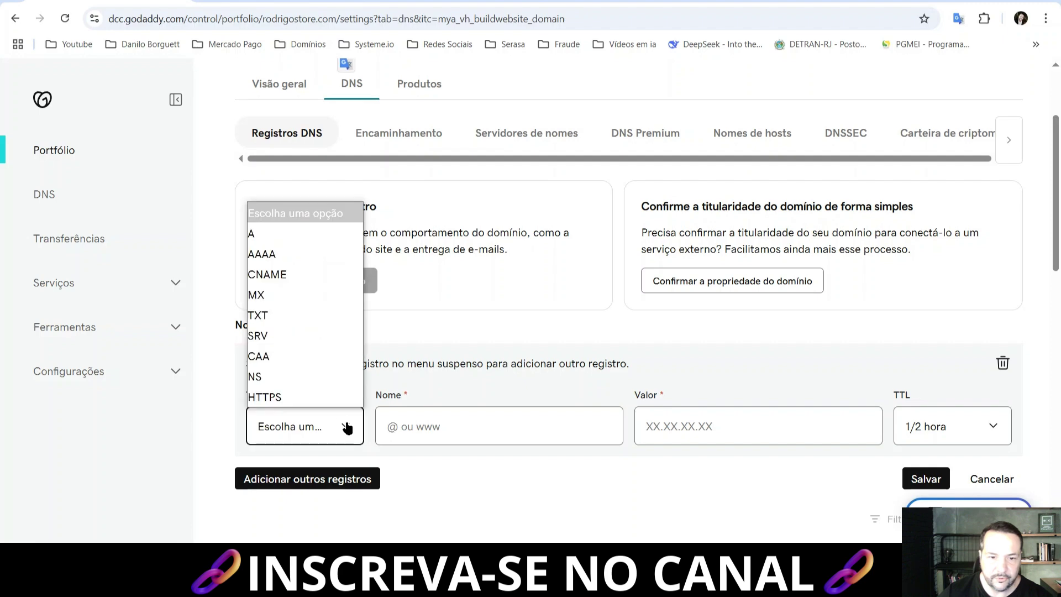
pyautogui.click(280, 308)
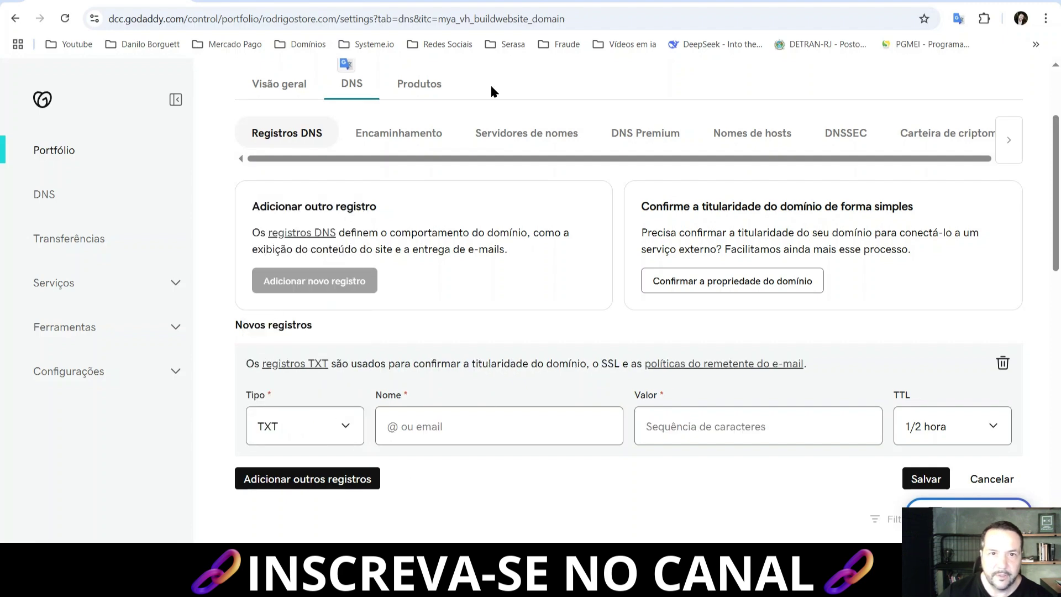
# - Copy the host name "_dmarc" from the Shopify help article and paste it as the new TXT record's name in GoDaddy
pyautogui.hotkey('alt', 'Tab')
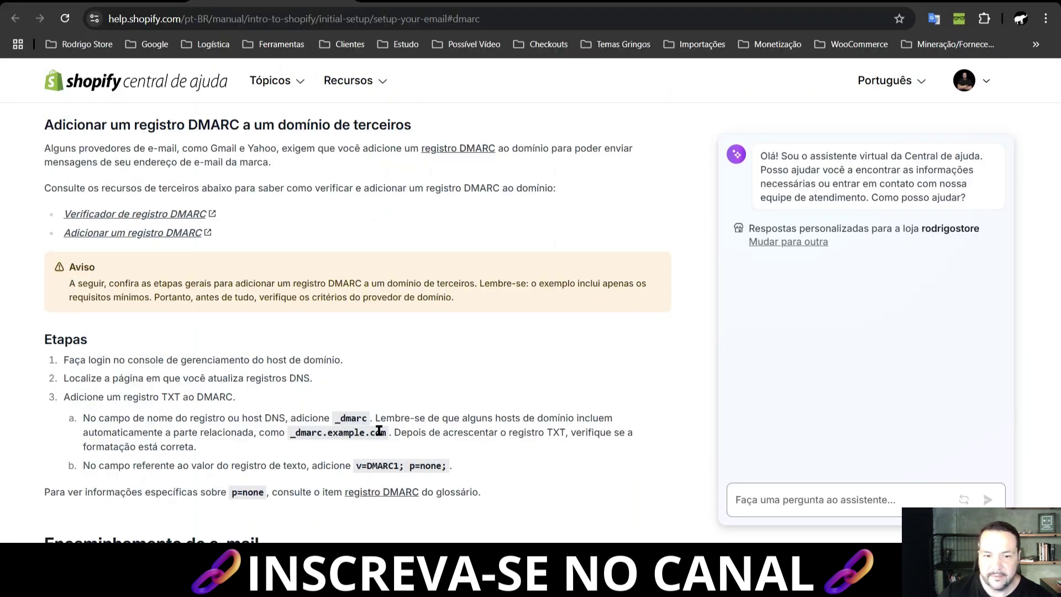
pyautogui.moveTo(335, 418); pyautogui.dragTo(370, 418)
pyautogui.rightClick(351, 418)
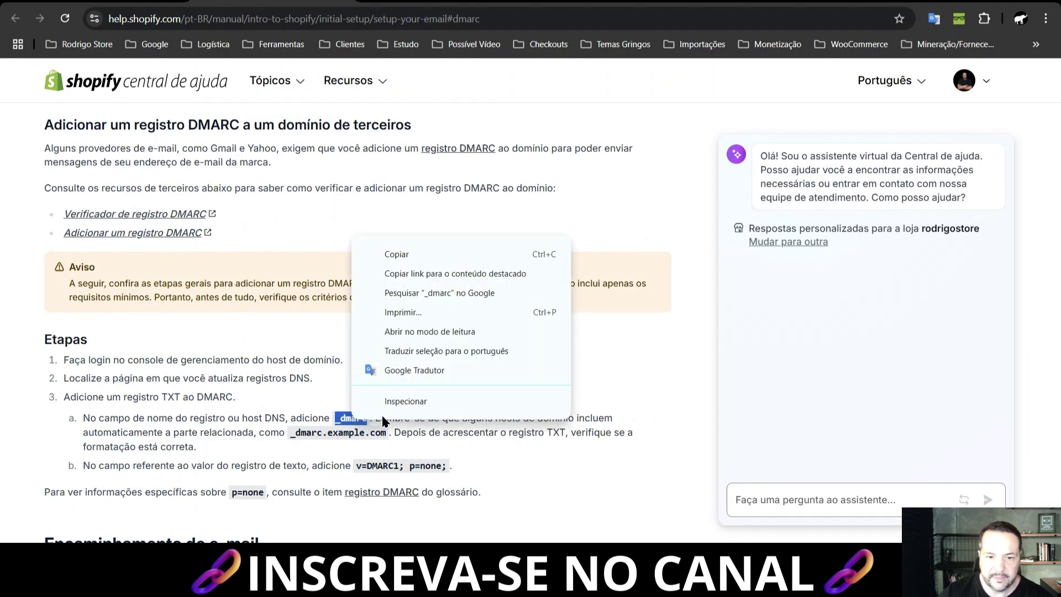
pyautogui.click(396, 255)
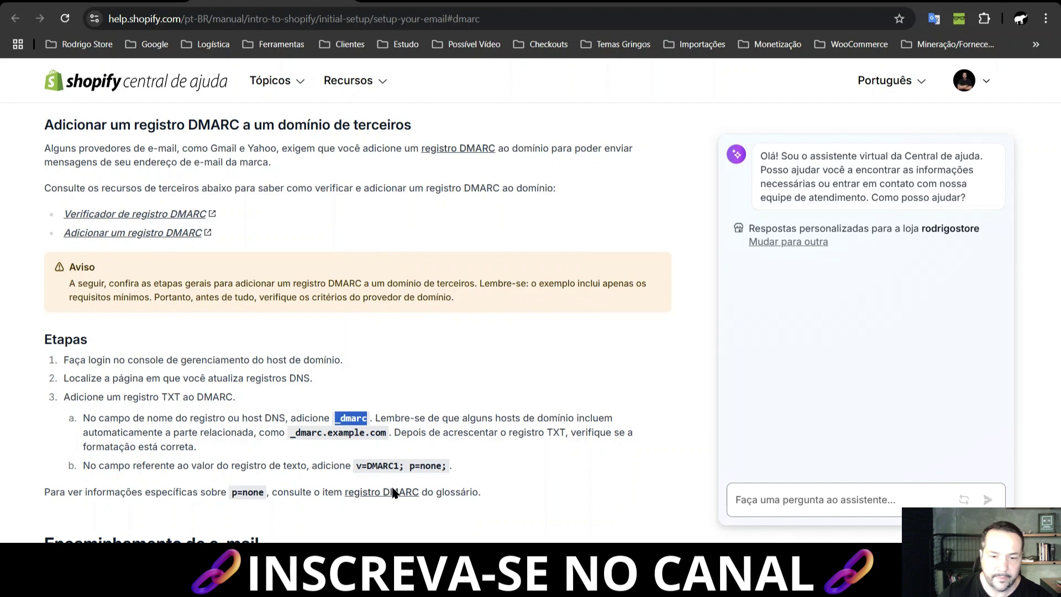
pyautogui.hotkey('alt', 'Tab')
pyautogui.click(431, 431)
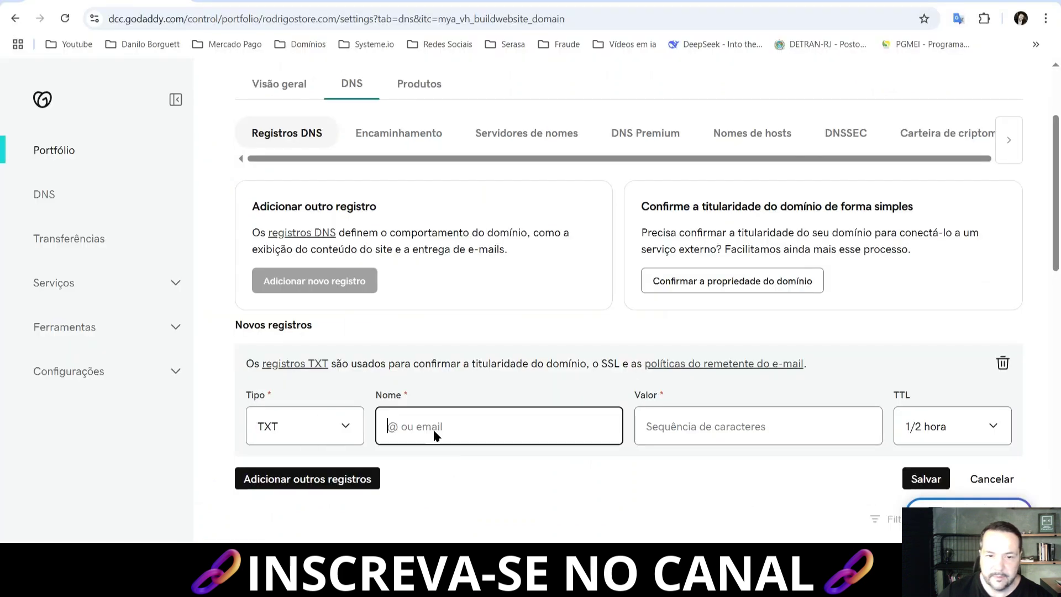
pyautogui.rightClick(434, 432)
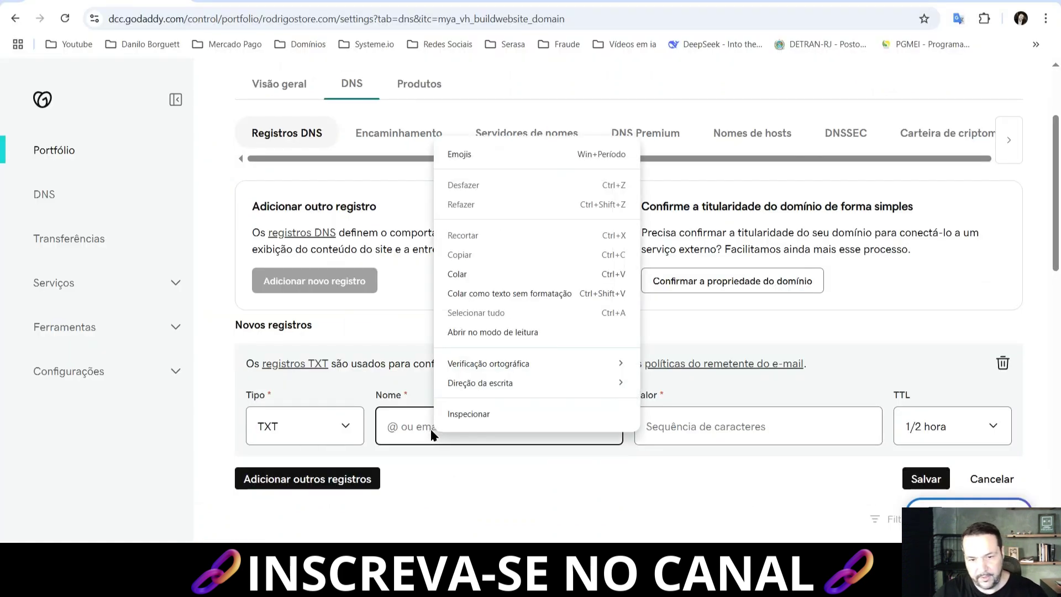
pyautogui.click(415, 426)
pyautogui.hotkey('ctrl', 'v')
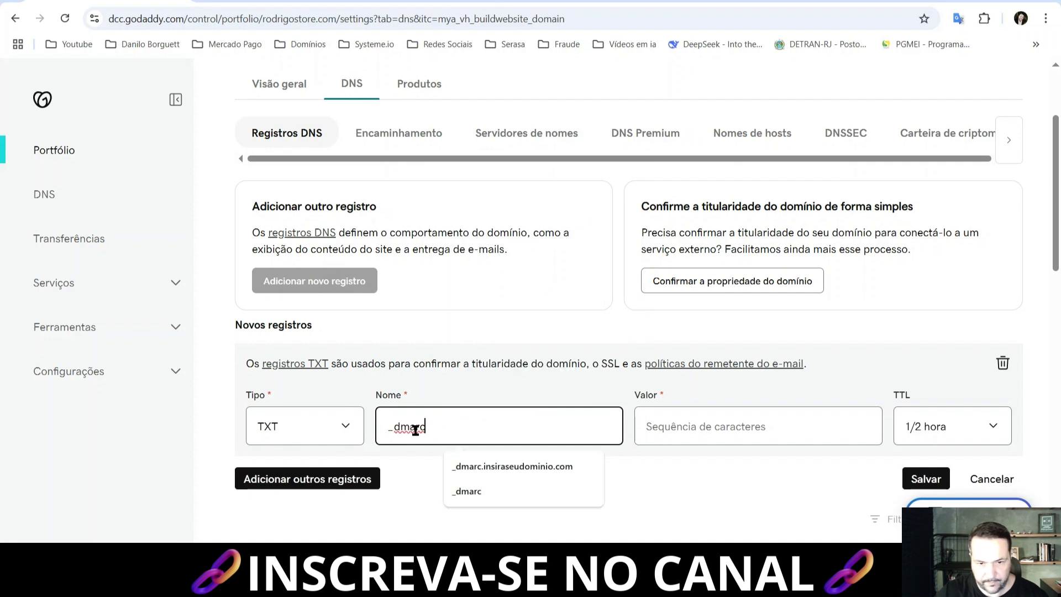
pyautogui.click(671, 473)
# - Copy "v=DMARC1; p=none;" from the Shopify help article into the TXT record's value in GoDaddy and save the record
pyautogui.click(665, 430)
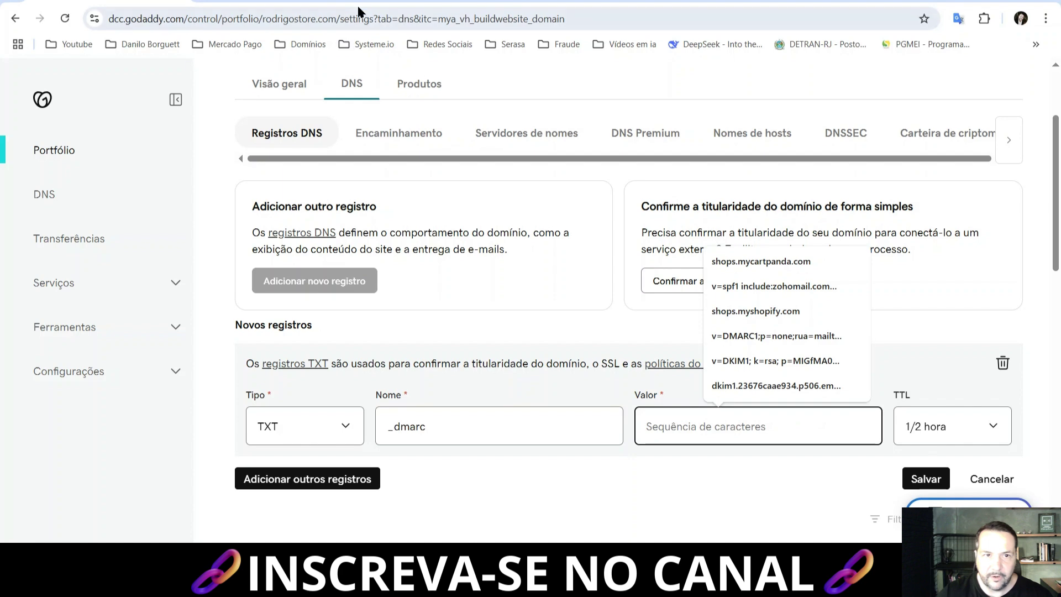
pyautogui.click(417, 1)
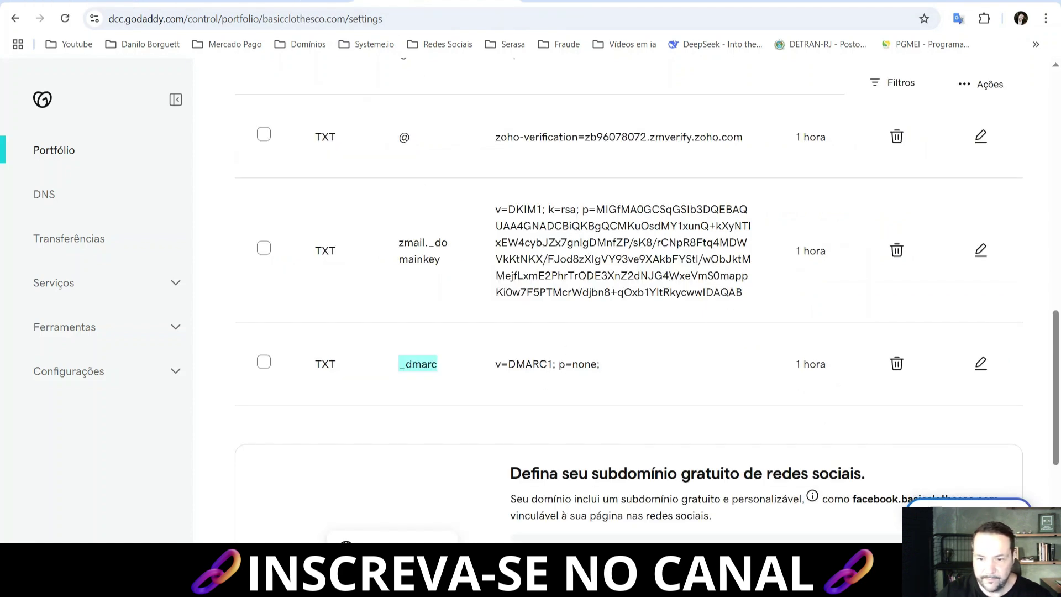
pyautogui.hotkey('alt', 'Tab')
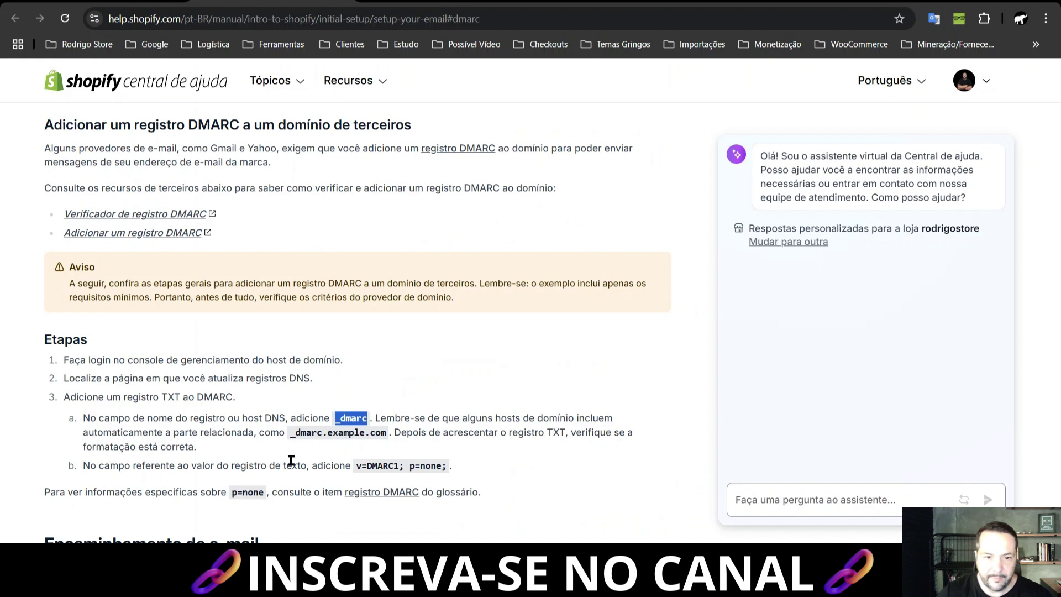
pyautogui.moveTo(355, 466); pyautogui.dragTo(446, 466)
pyautogui.rightClick(428, 468)
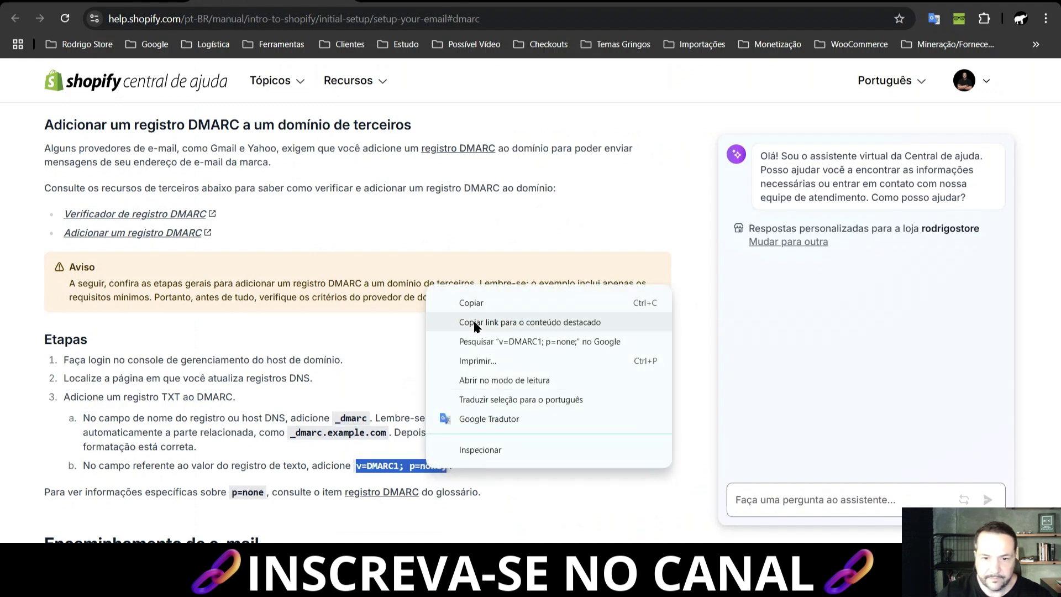
pyautogui.click(473, 306)
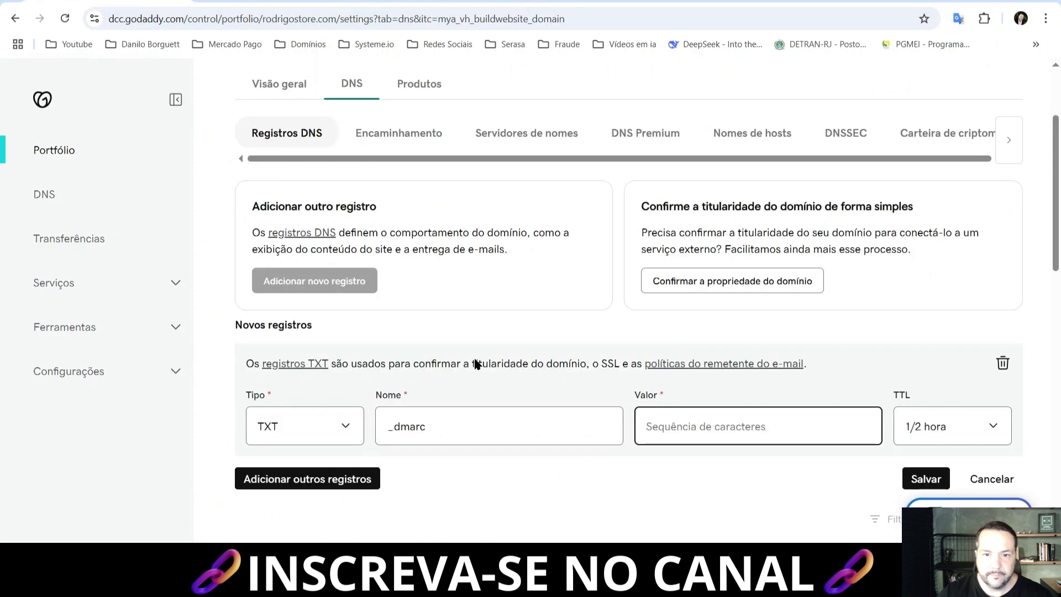
pyautogui.click(653, 426)
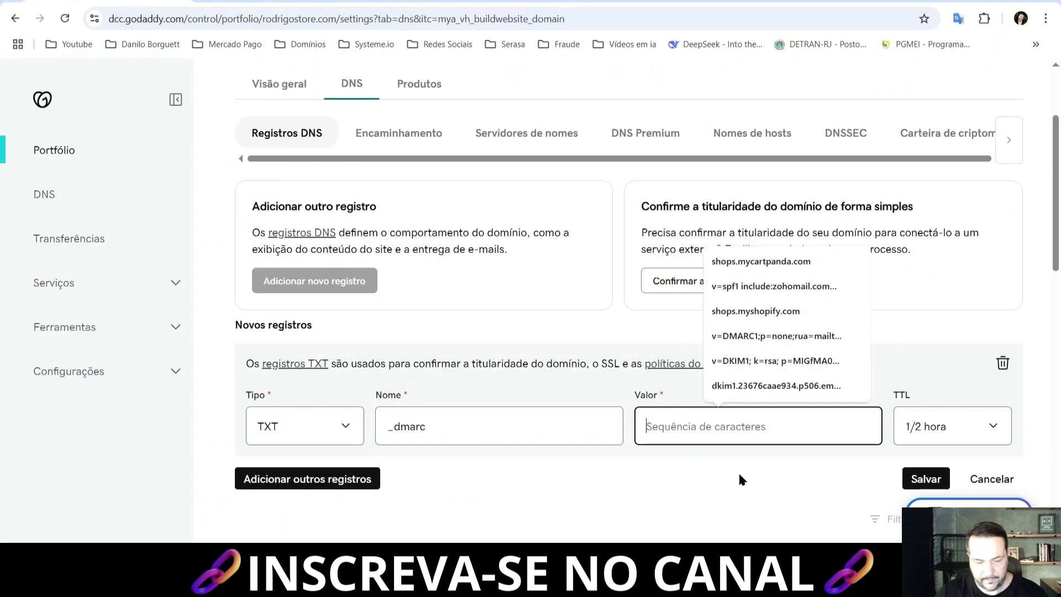
pyautogui.hotkey('ctrl', 'v')
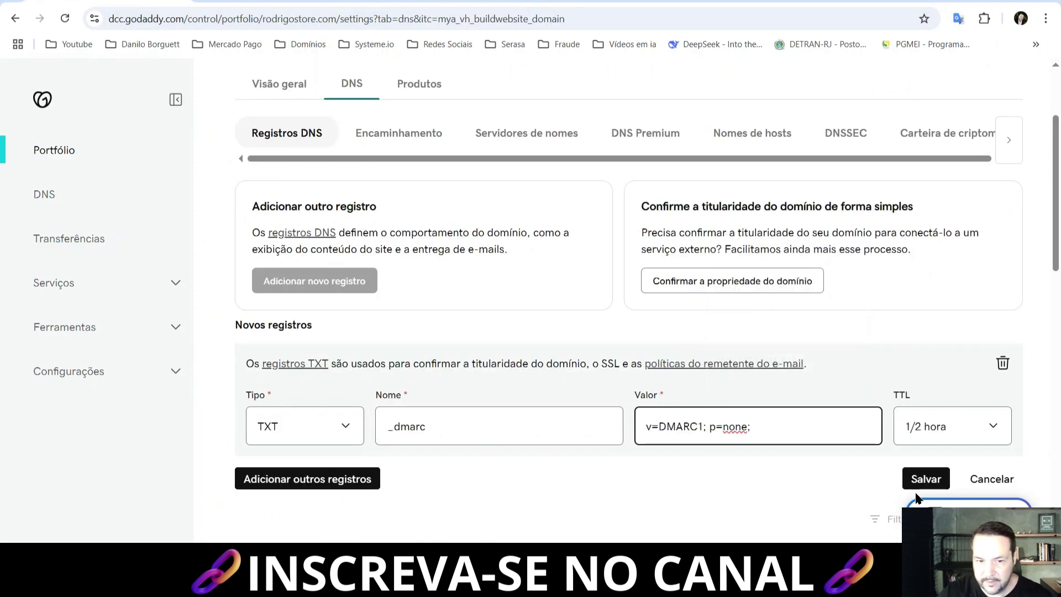
pyautogui.click(932, 481)
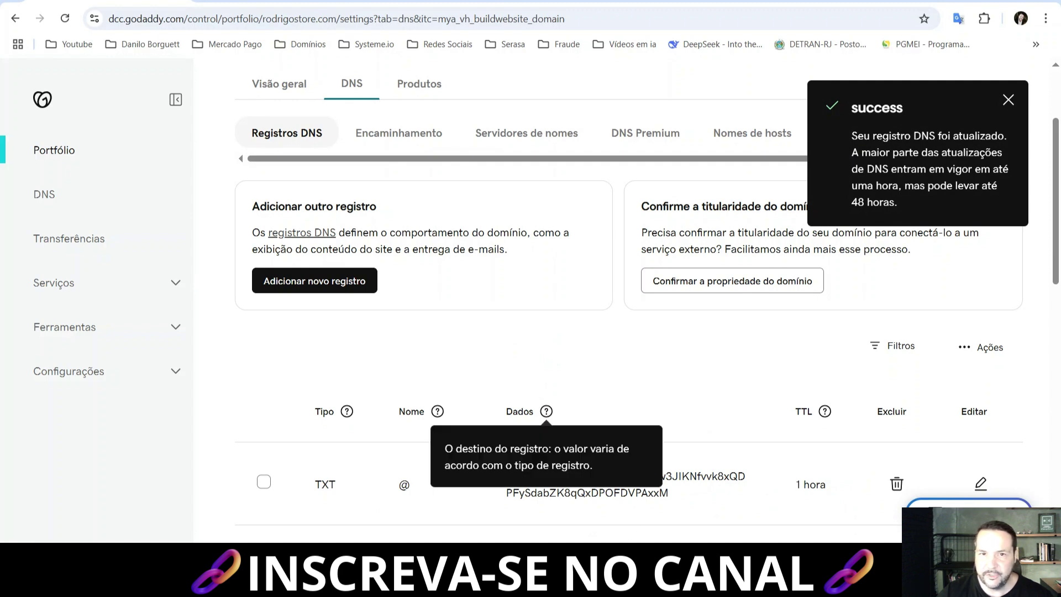
# - Return to the Shopify notification settings and reread the note about the fallback sender address and DMARC record
pyautogui.hotkey('alt', 'Tab')
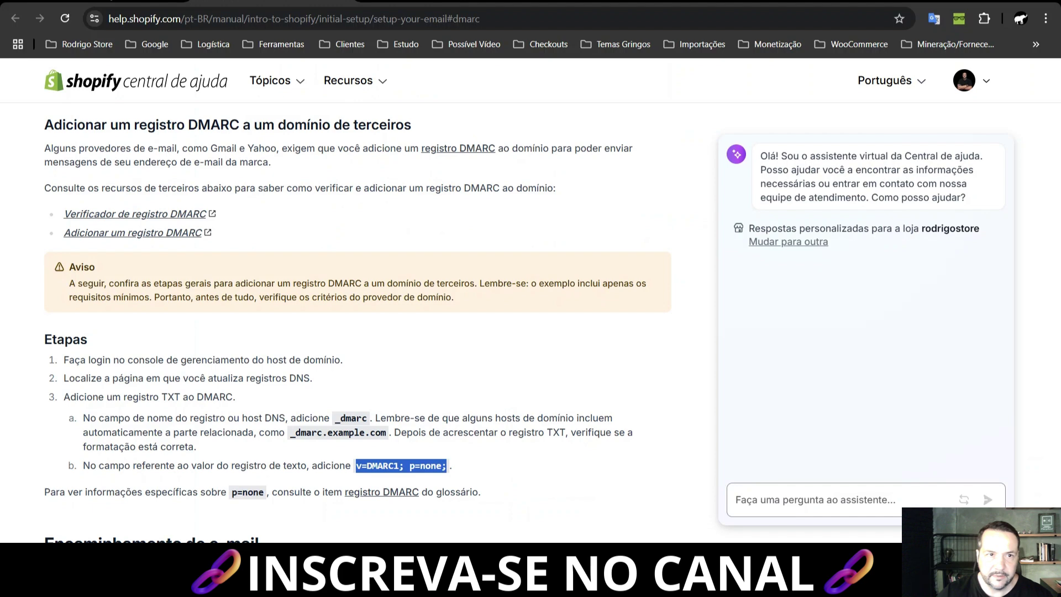
pyautogui.hotkey('alt', 'Tab')
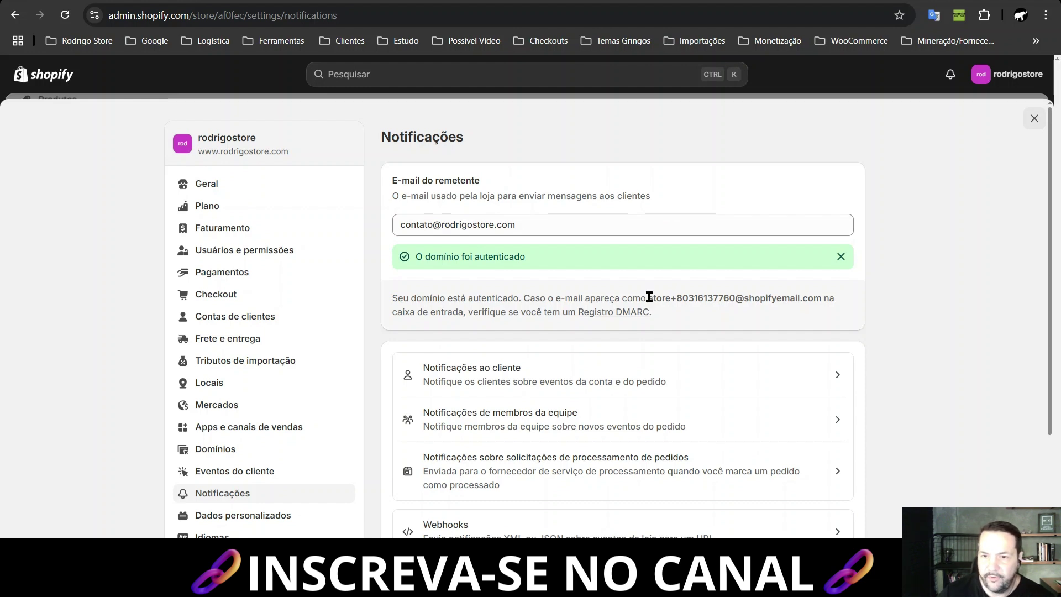
pyautogui.moveTo(648, 299); pyautogui.dragTo(822, 302)
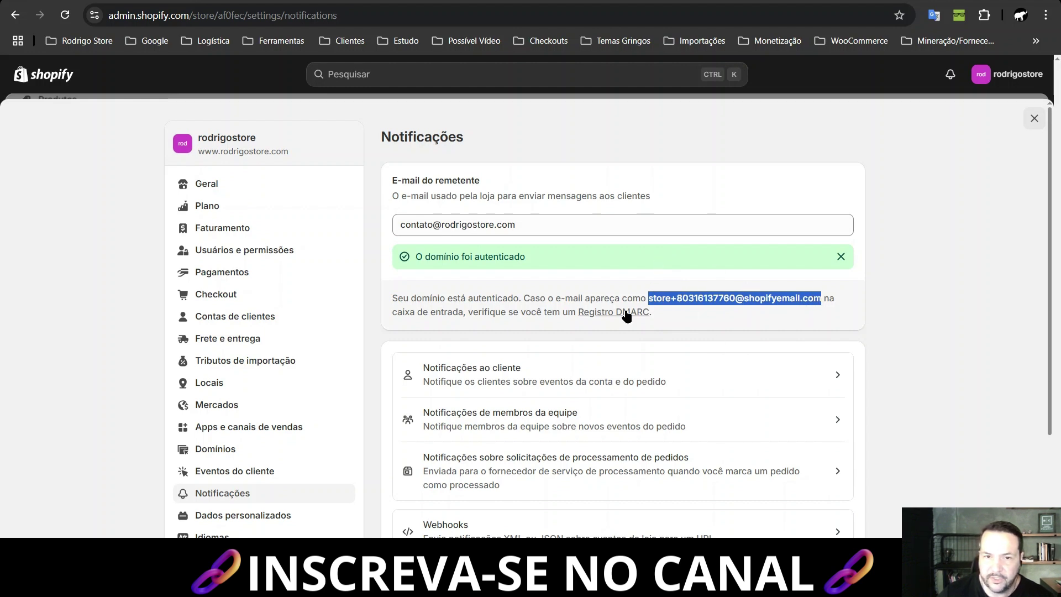
pyautogui.click(661, 309)
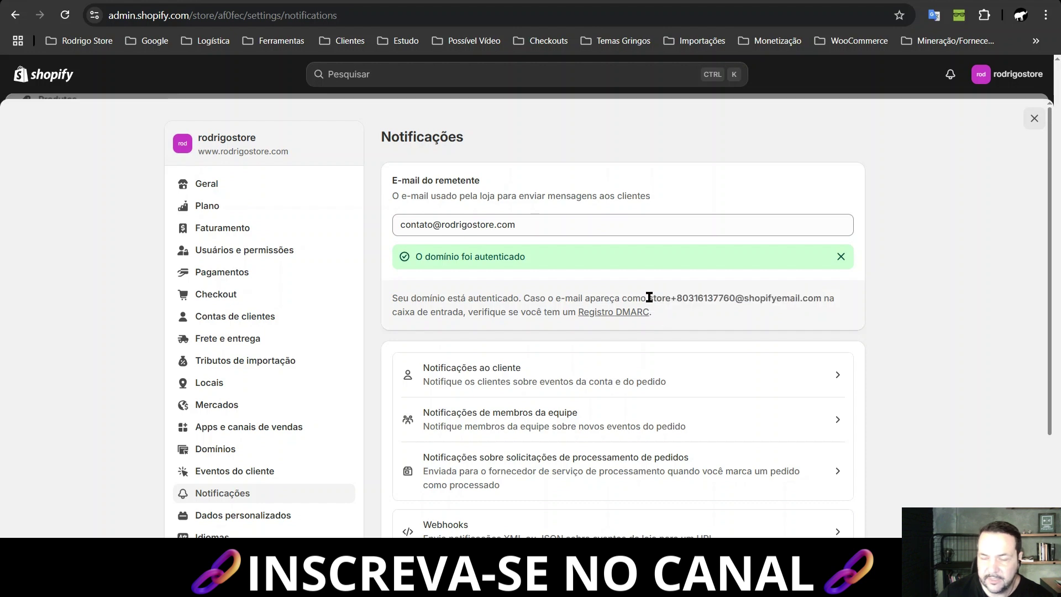
pyautogui.moveTo(648, 299); pyautogui.dragTo(824, 299)
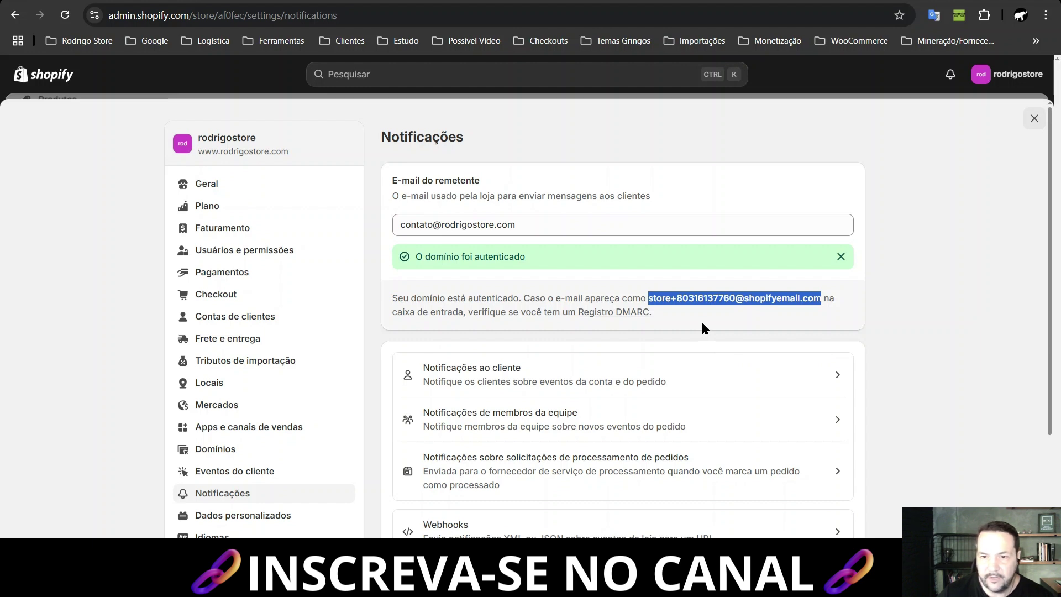
pyautogui.moveTo(390, 298); pyautogui.dragTo(663, 327)
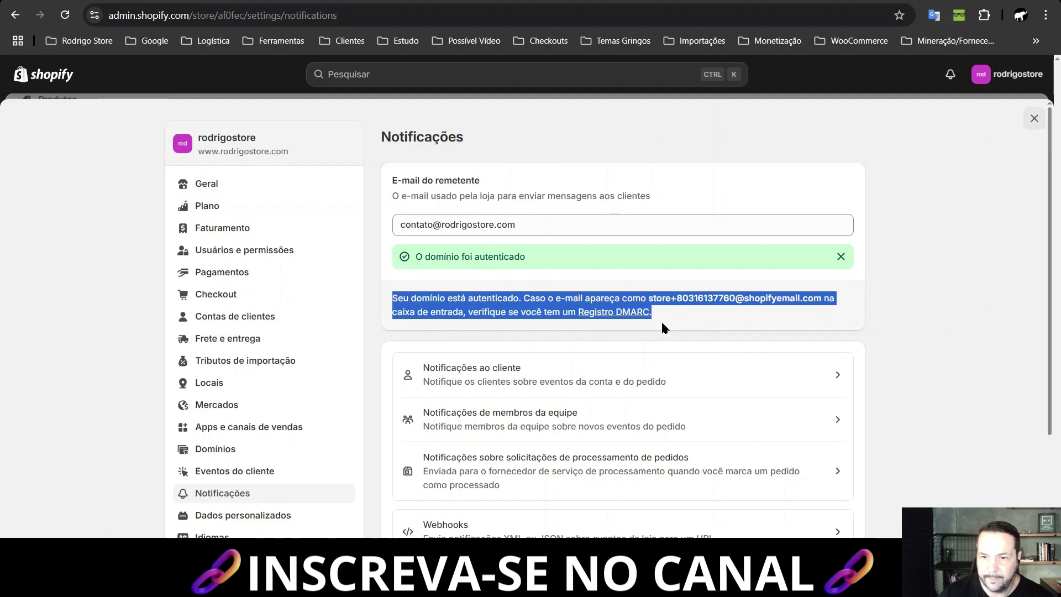